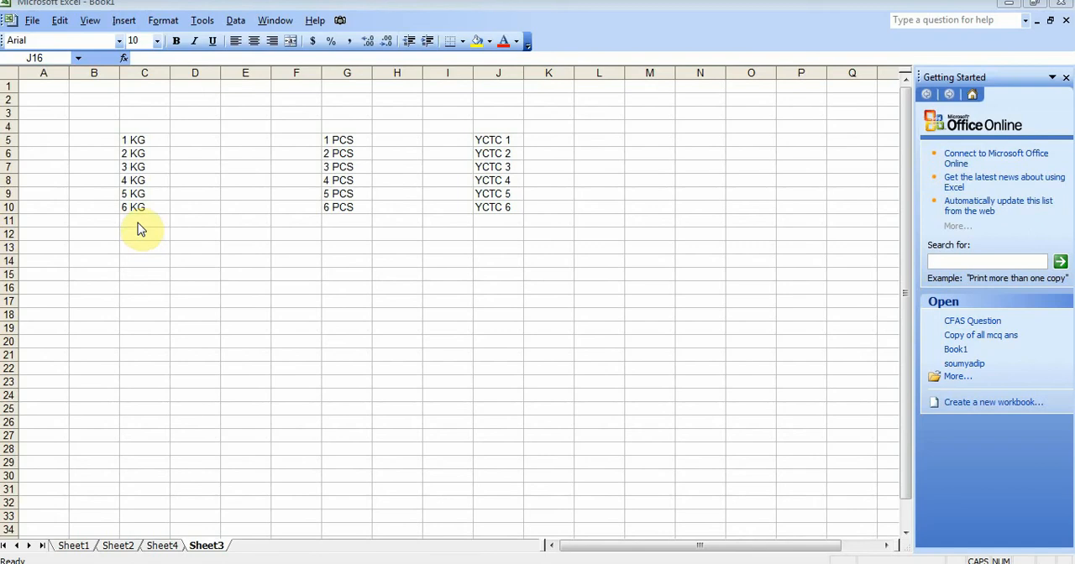
Try to total the KG entries in C5:C10 with a plain SUM formula in C11, and clear that cell.
click(138, 223)
click(145, 221)
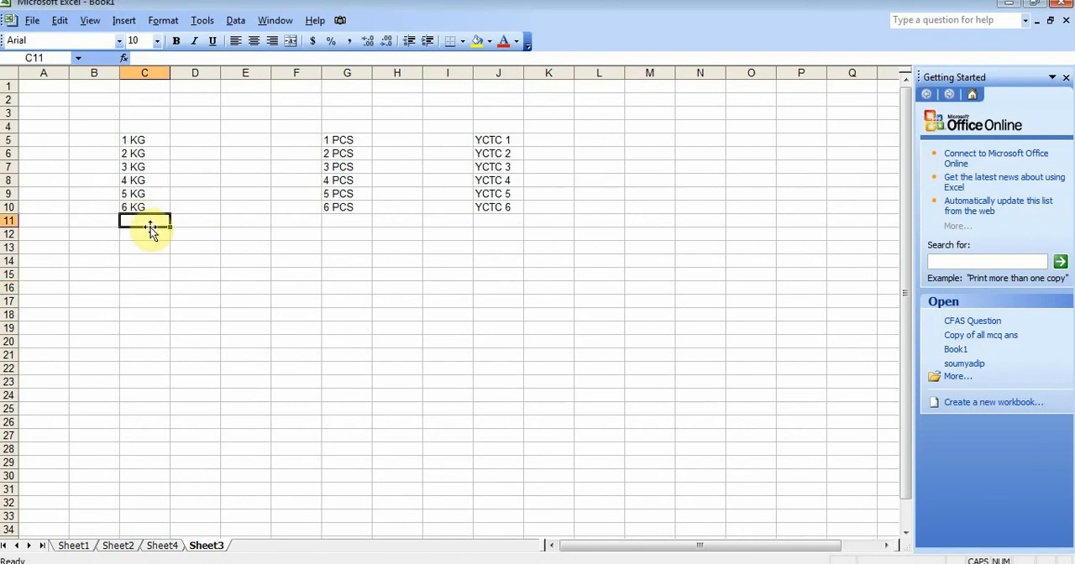
click(153, 58)
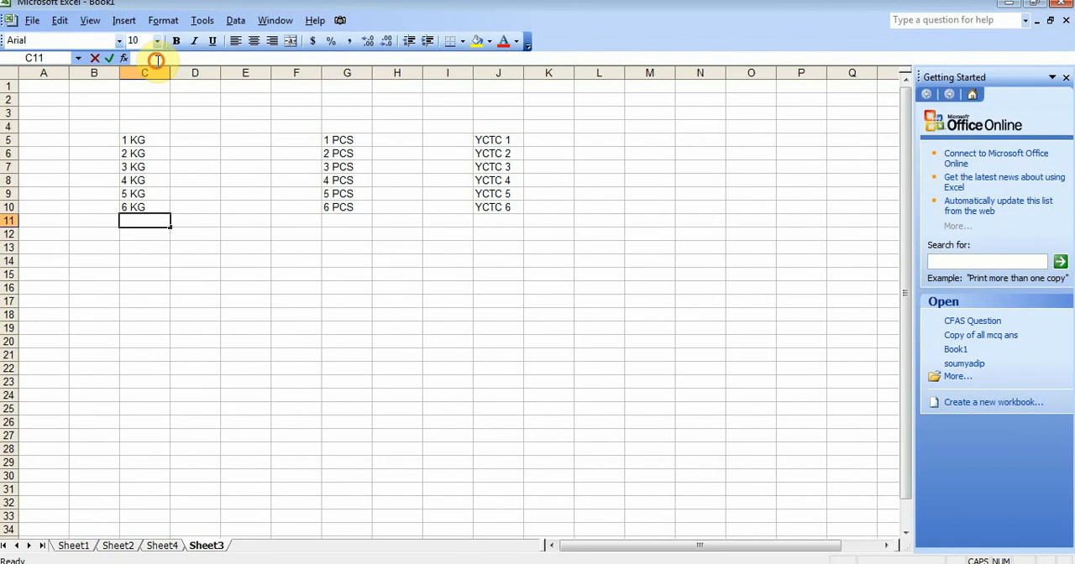
text(=S)
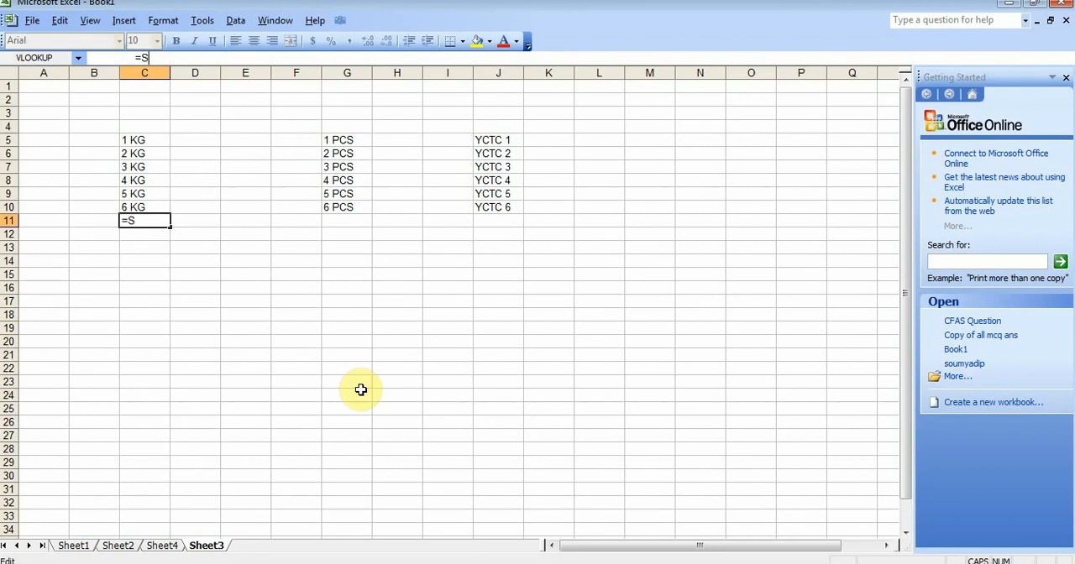
text(UM()
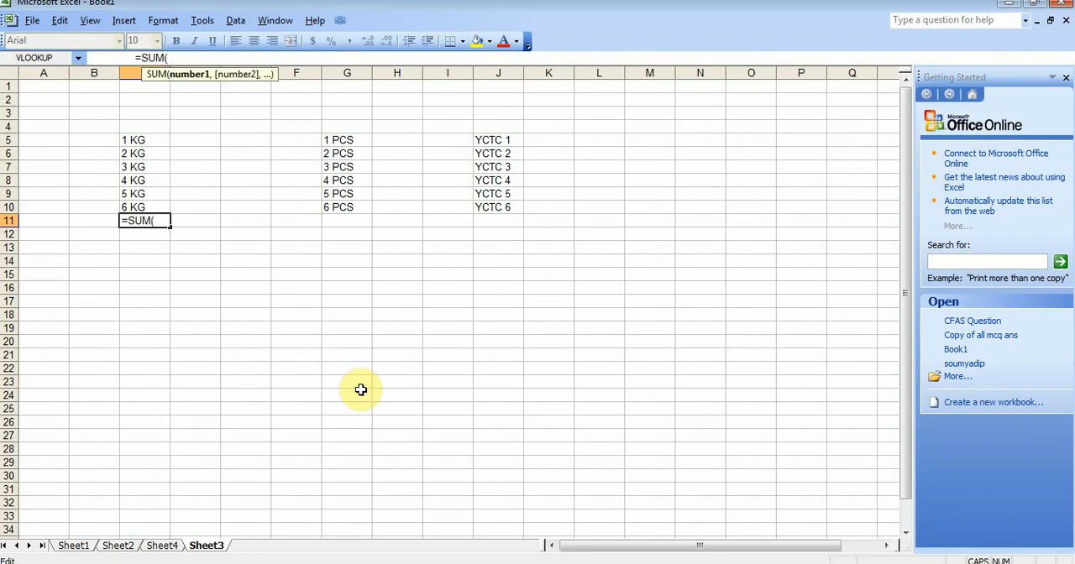
drag(151, 139, 154, 204)
text())
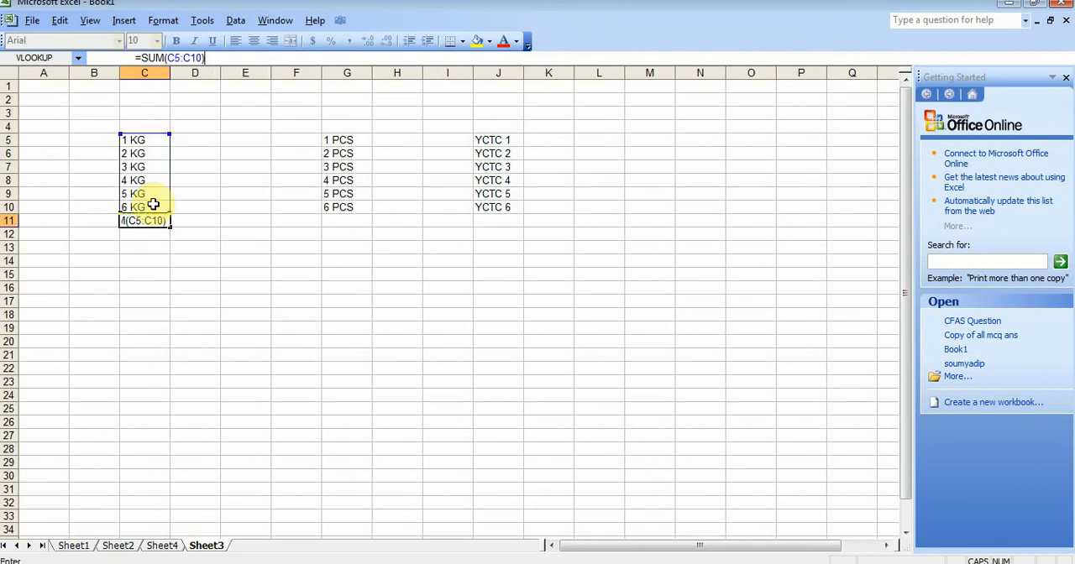
key(Return)
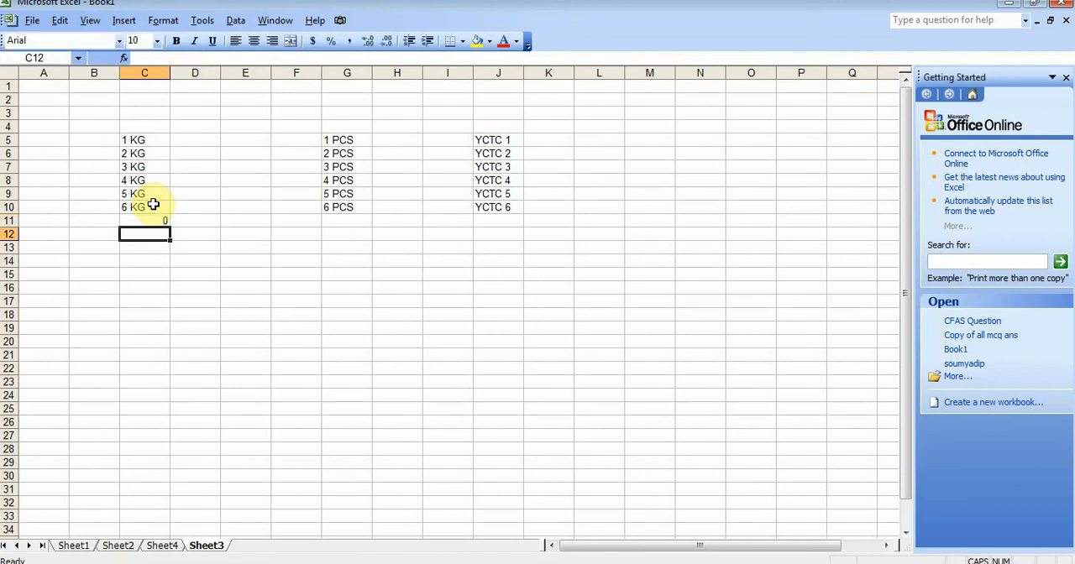
click(156, 220)
key(Delete)
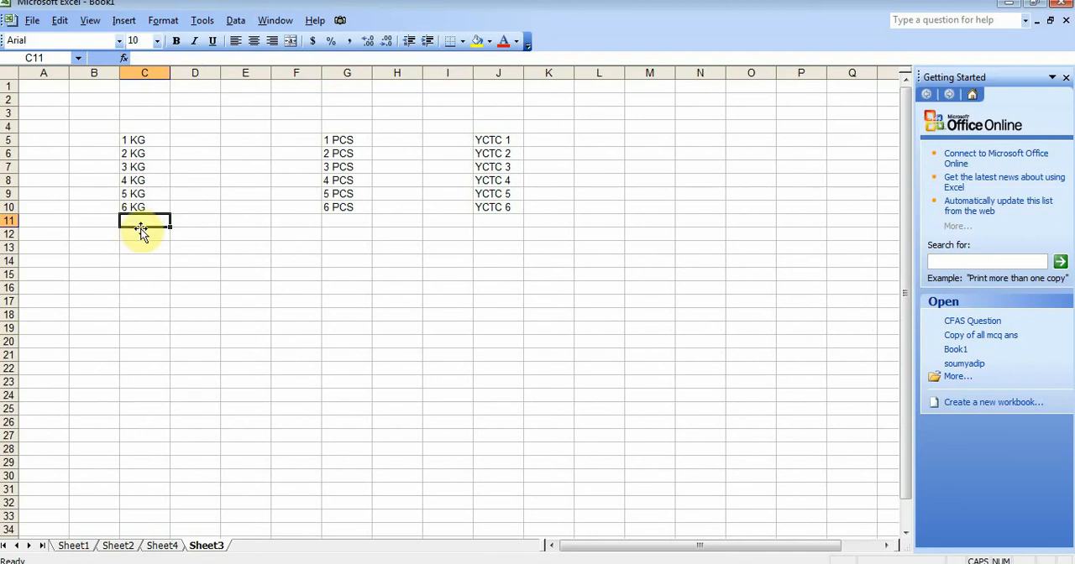
Begin a formula in C11 that nests SUBSTITUTE inside SUM, with C5:C10 as the text argument.
click(146, 58)
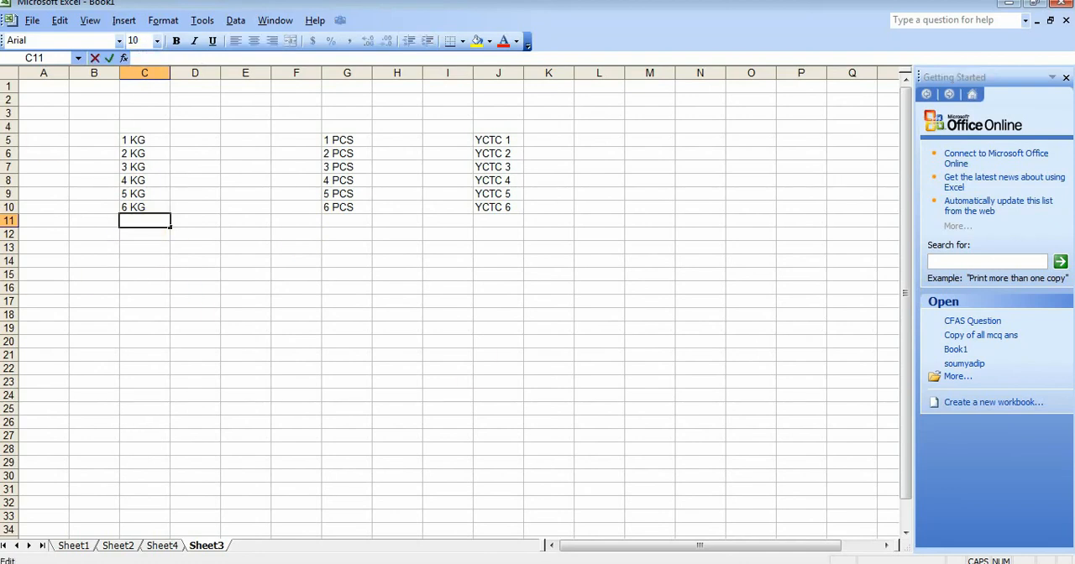
text(=SU)
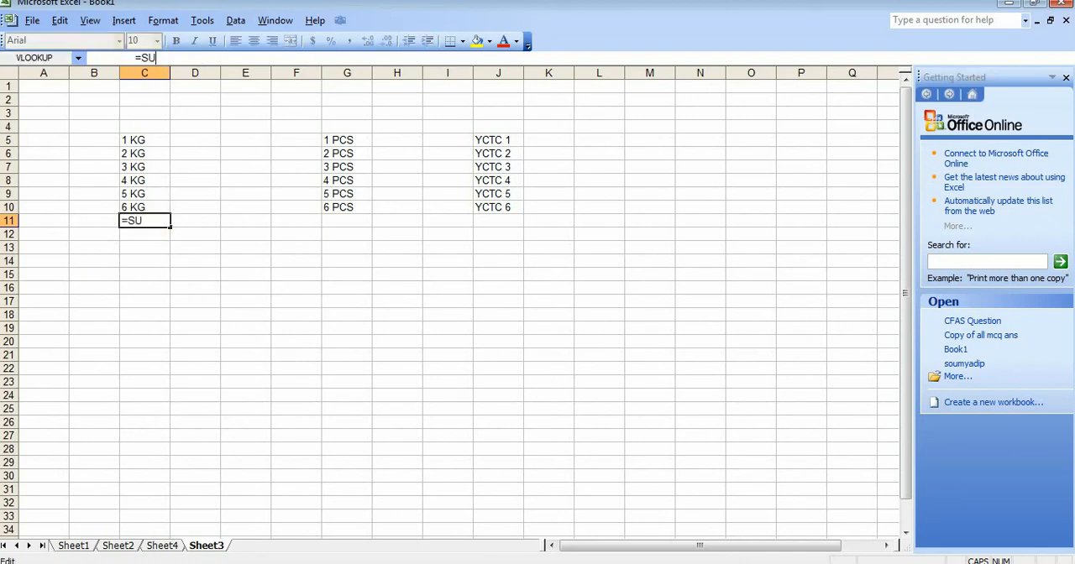
text(M()
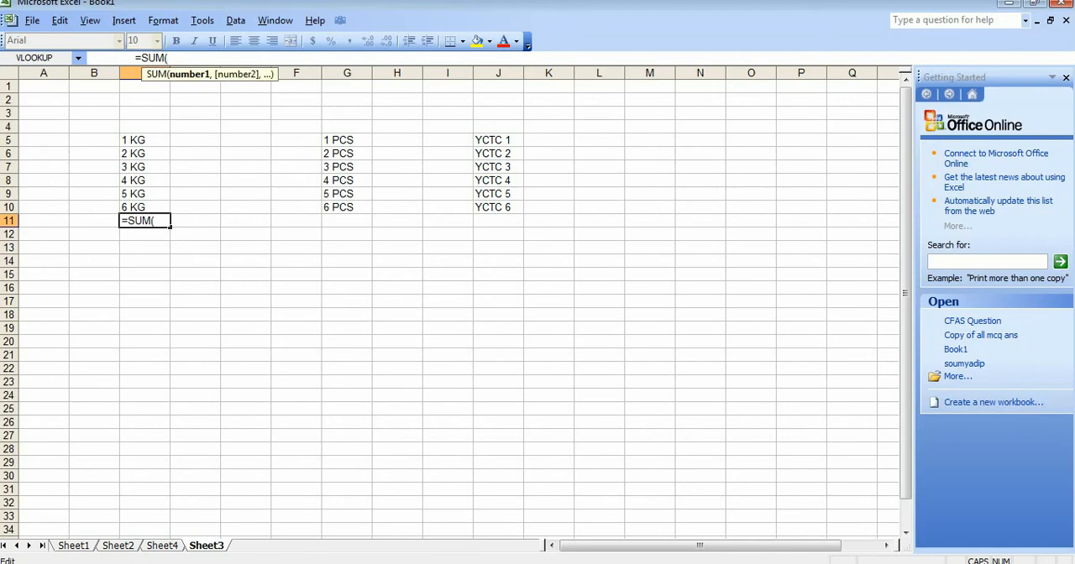
text(SUBSTITUTE)
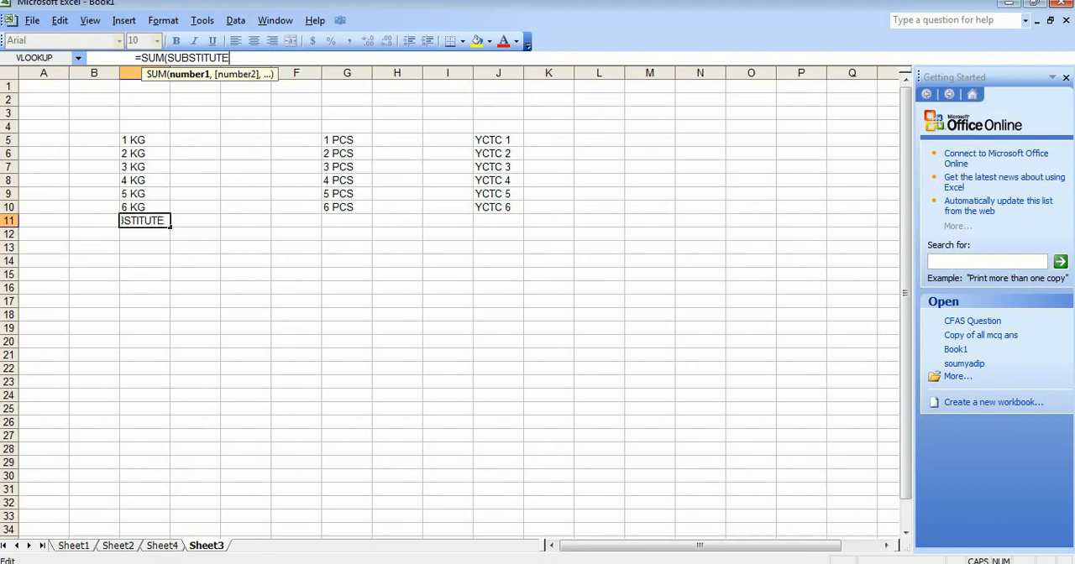
text(()
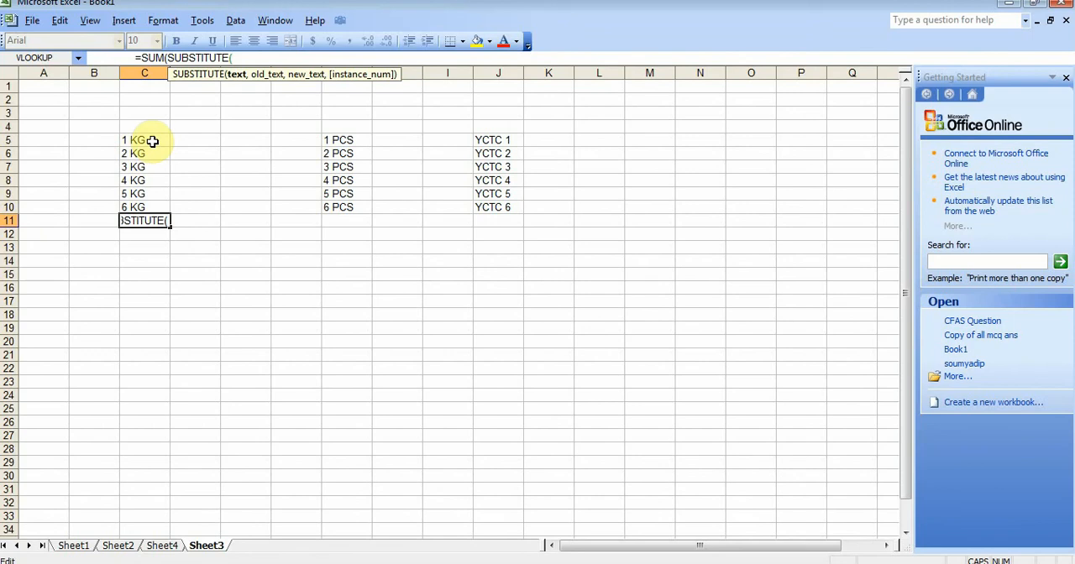
drag(151, 138, 149, 201)
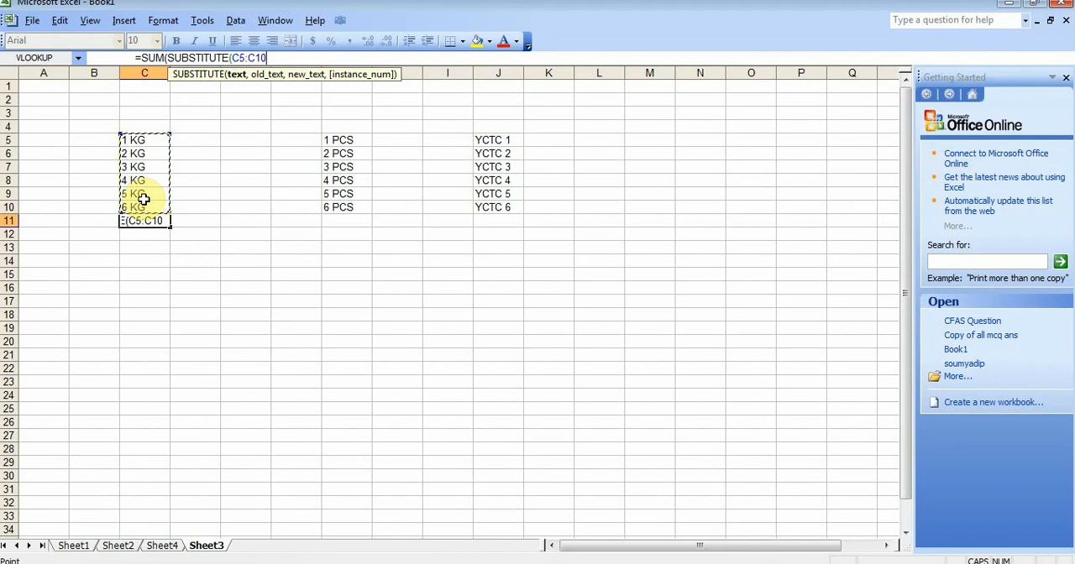
Complete the C11 formula by replacing "KG" with "" and adding +0 inside SUM, and enter it as an array formula.
text(,"KG)
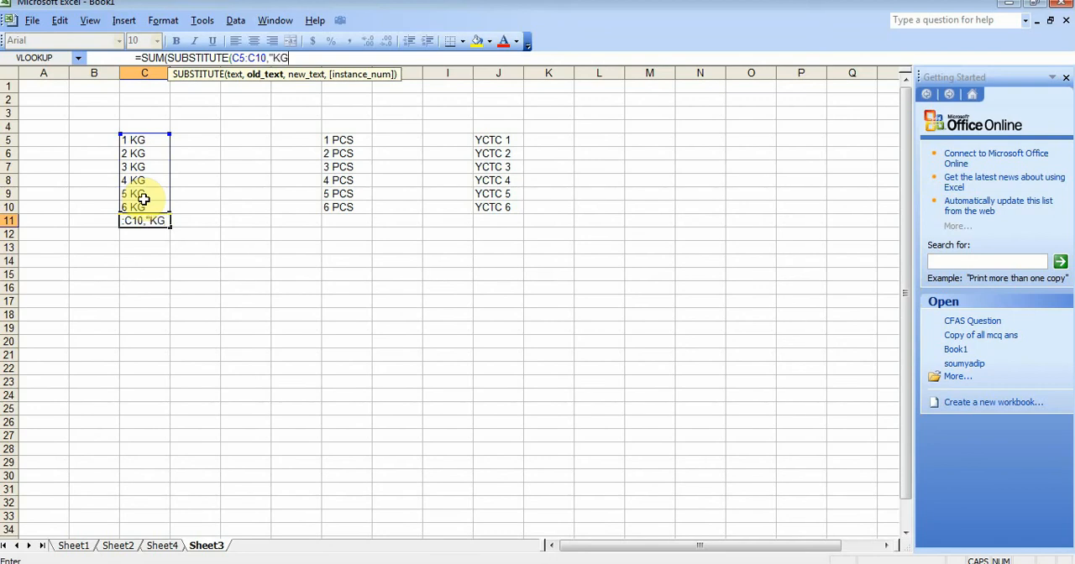
text(",")
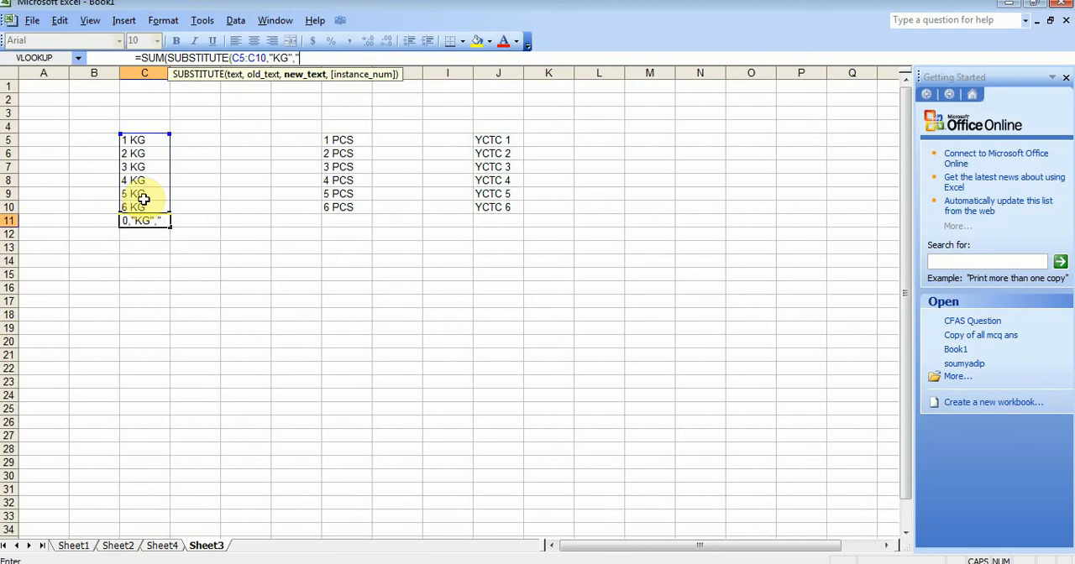
text("))
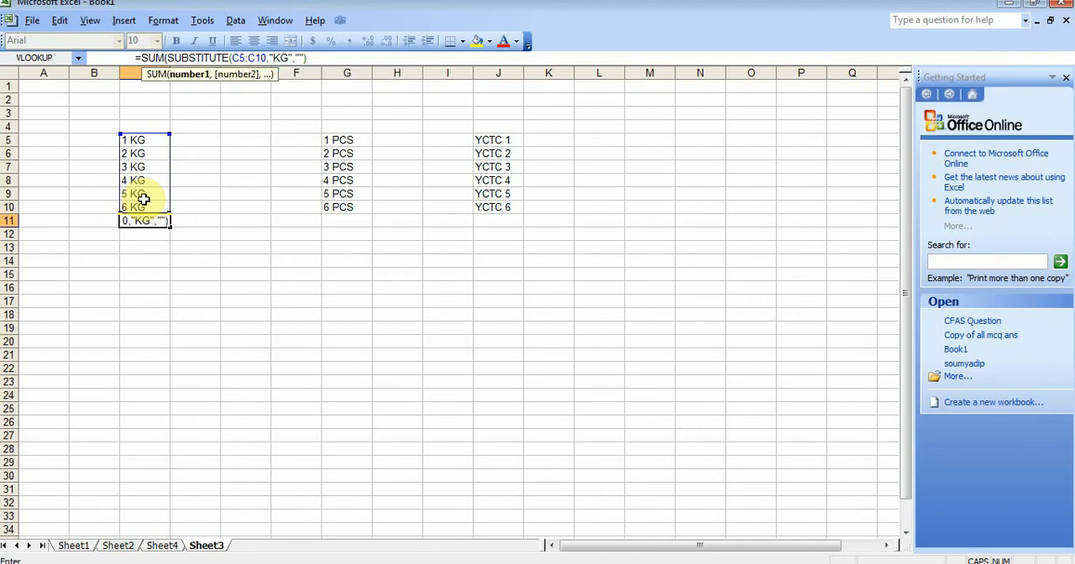
text(+0))
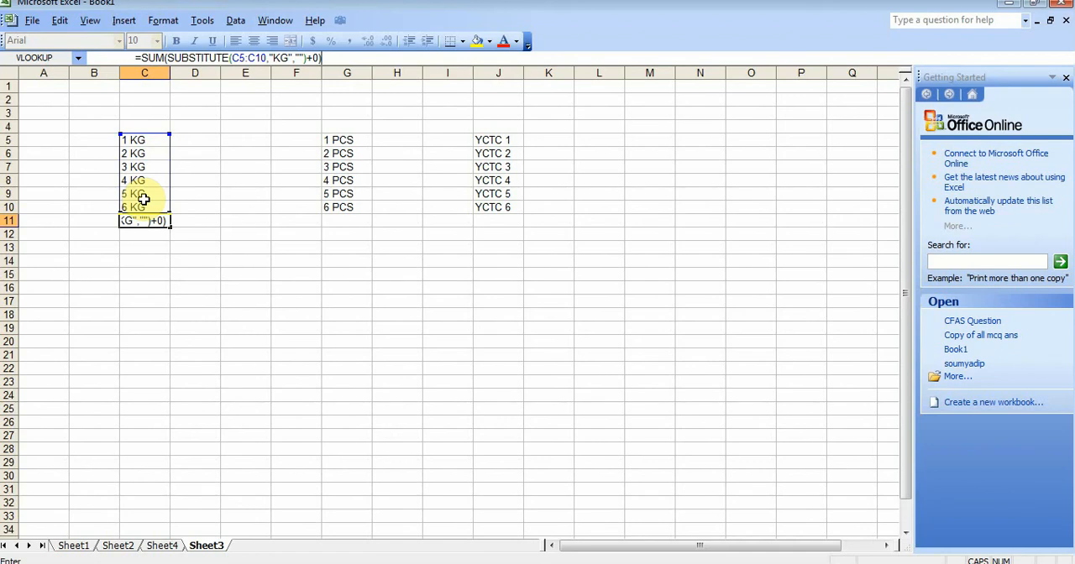
key(ctrl+shift+Return)
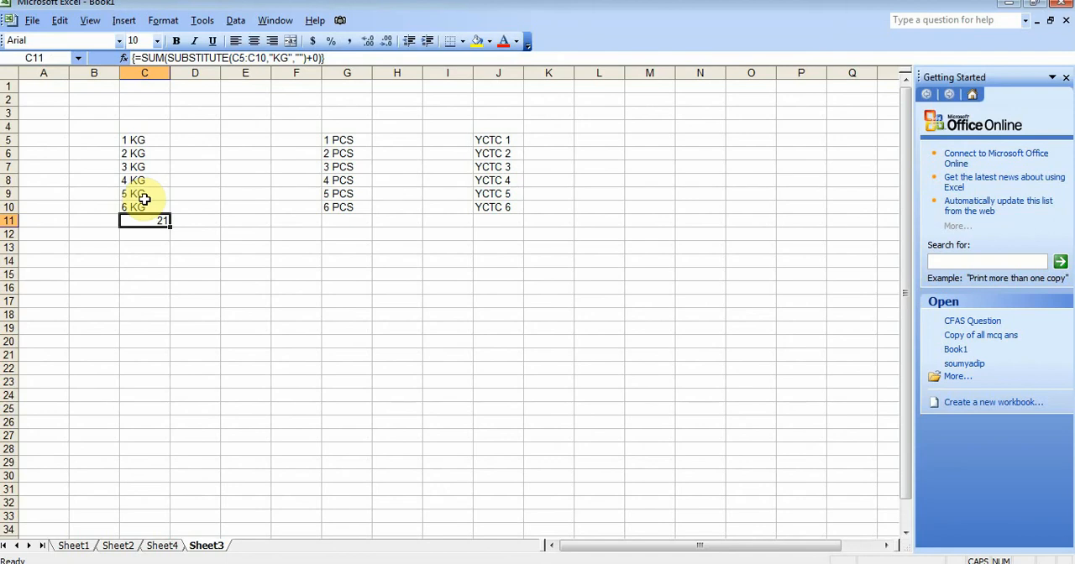
Begin a formula in G11 that nests SUBSTITUTE inside SUM, with G5:G10 as the text argument.
click(343, 221)
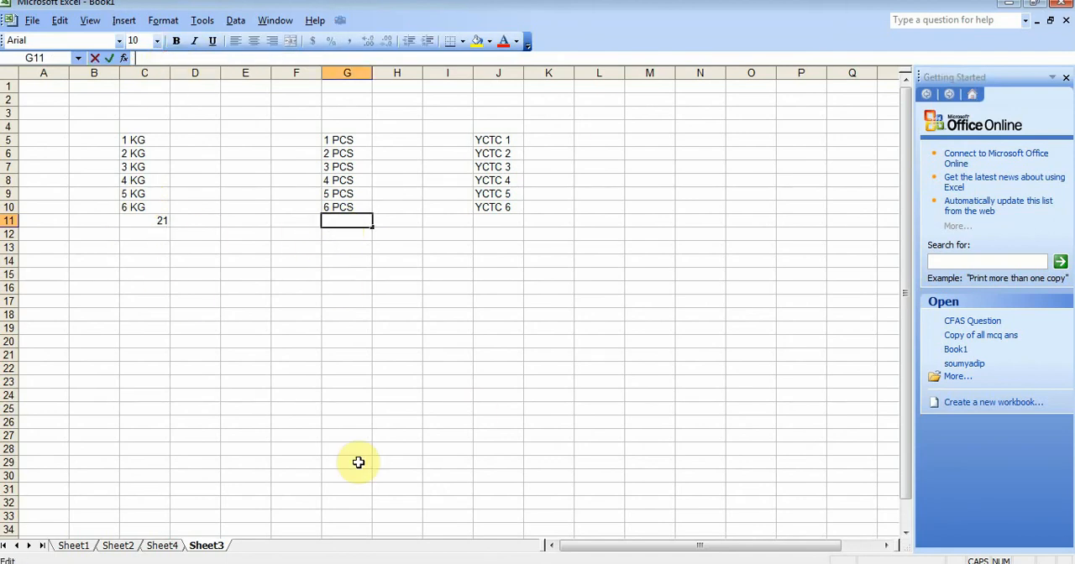
text(=S)
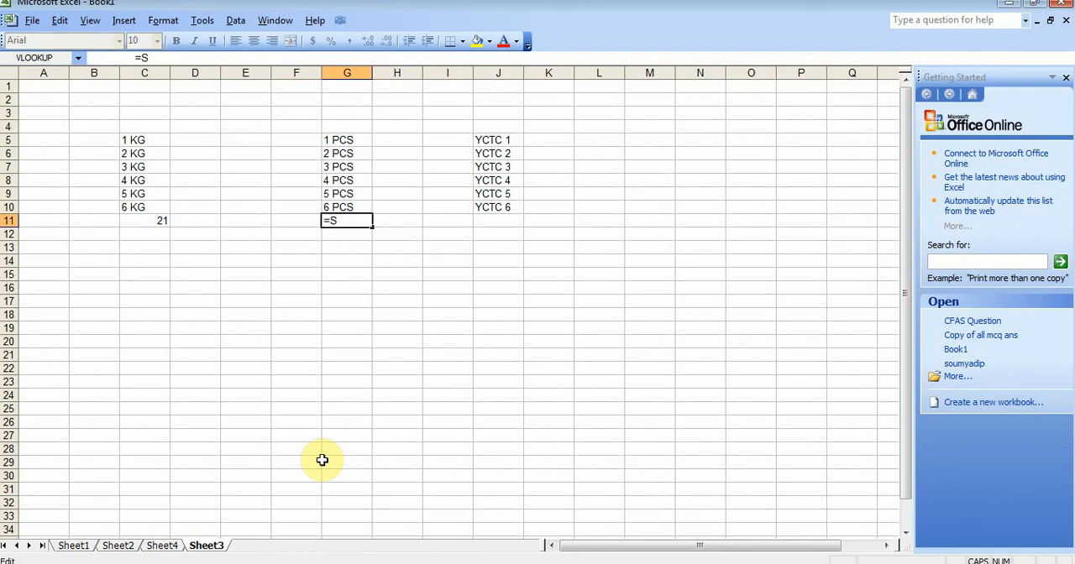
text(UM()
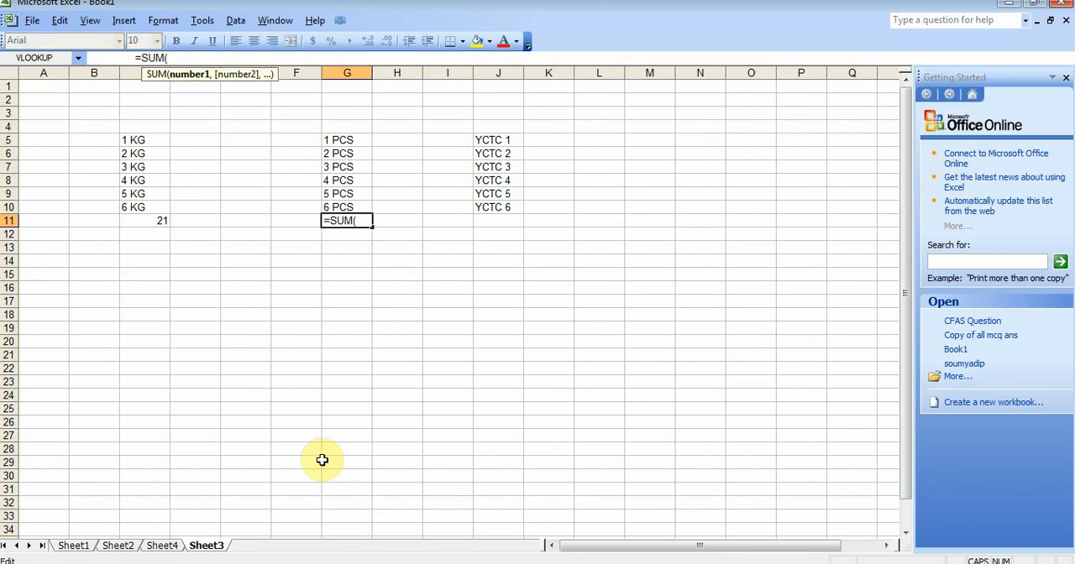
text(SUBST)
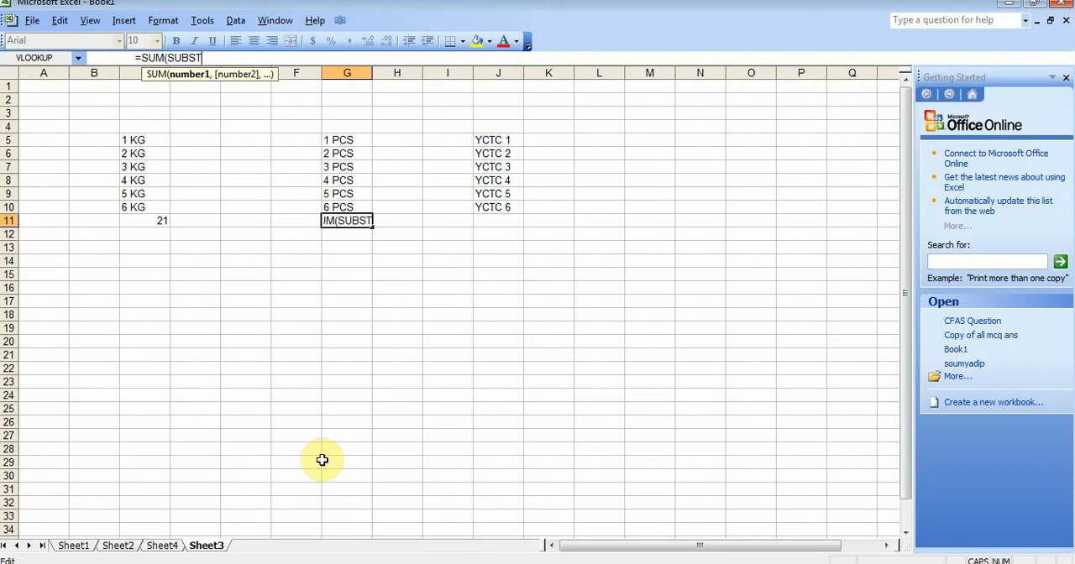
text(ITUTE()
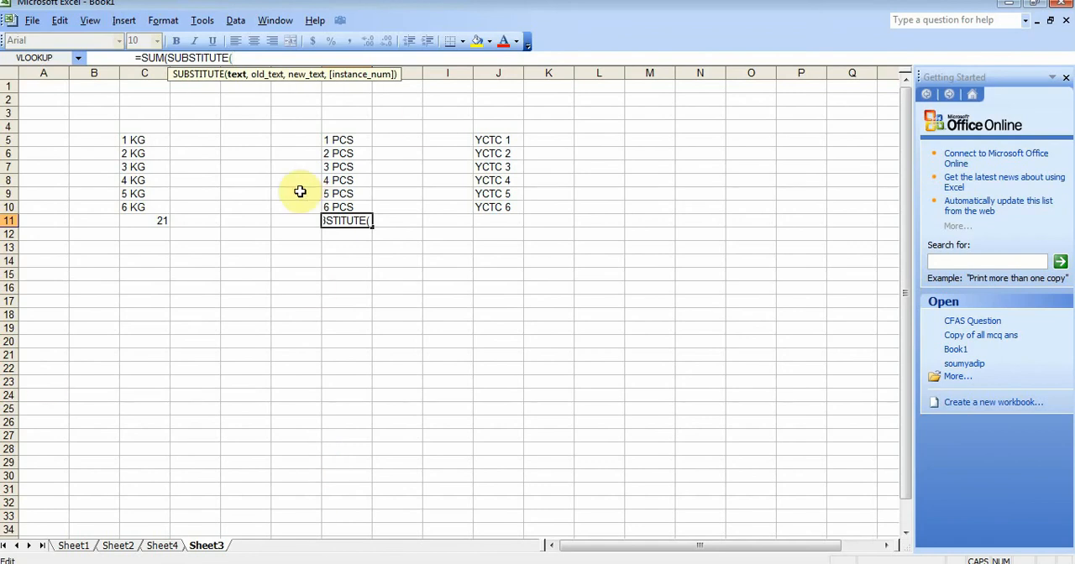
drag(351, 141, 351, 201)
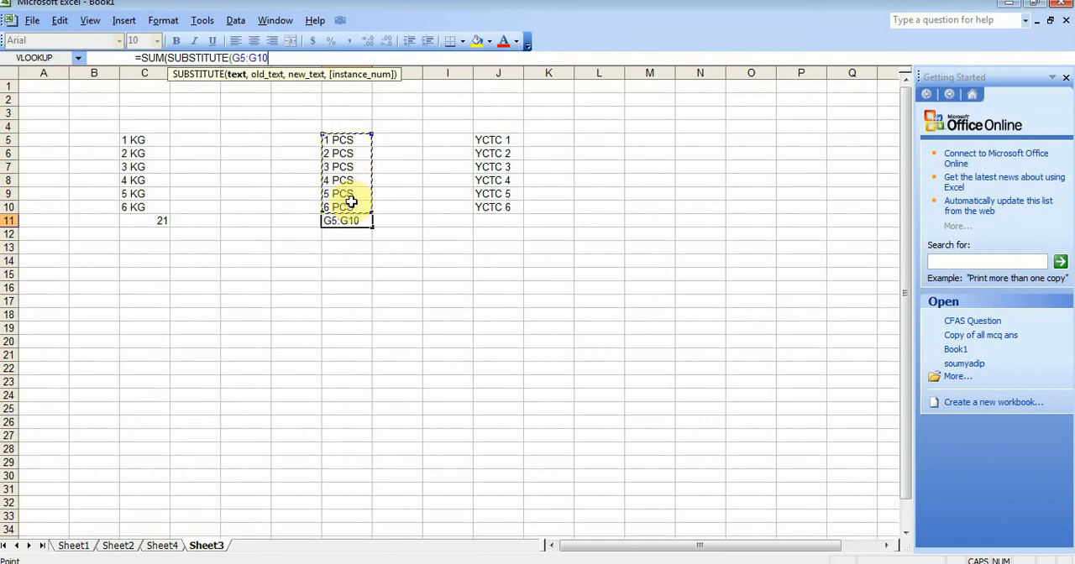
Complete the G11 formula by replacing "PCS" with "" and adding +0 inside SUM, and enter it as an array formula.
text(,)
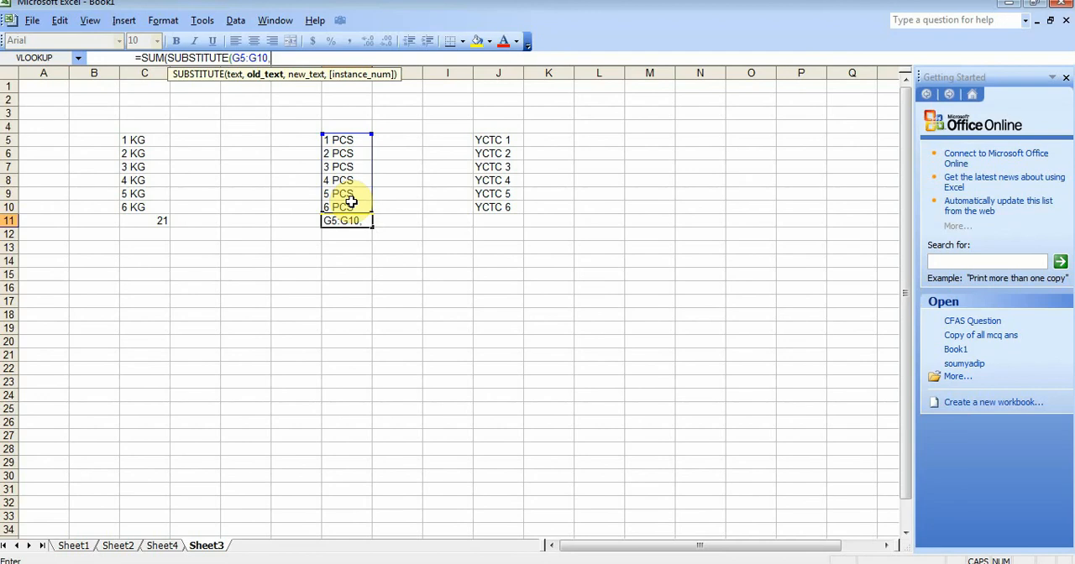
text("PCS","")
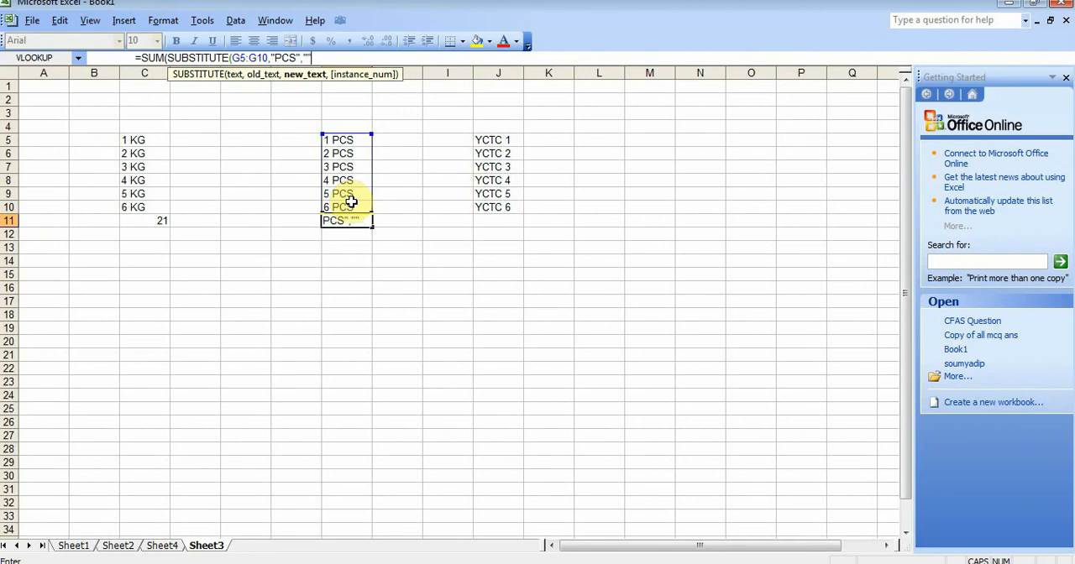
text())
text()+0)
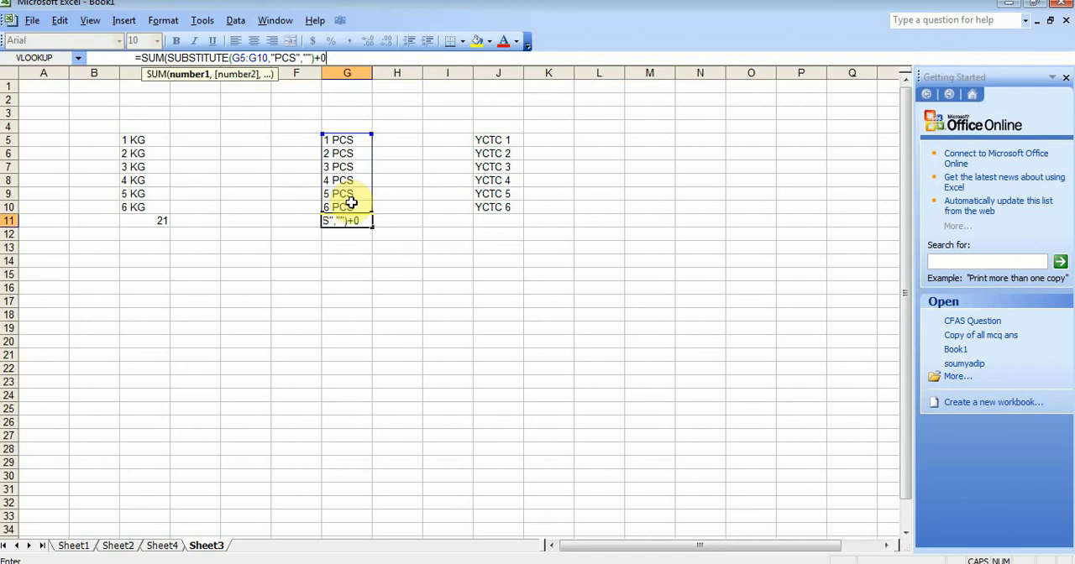
text())
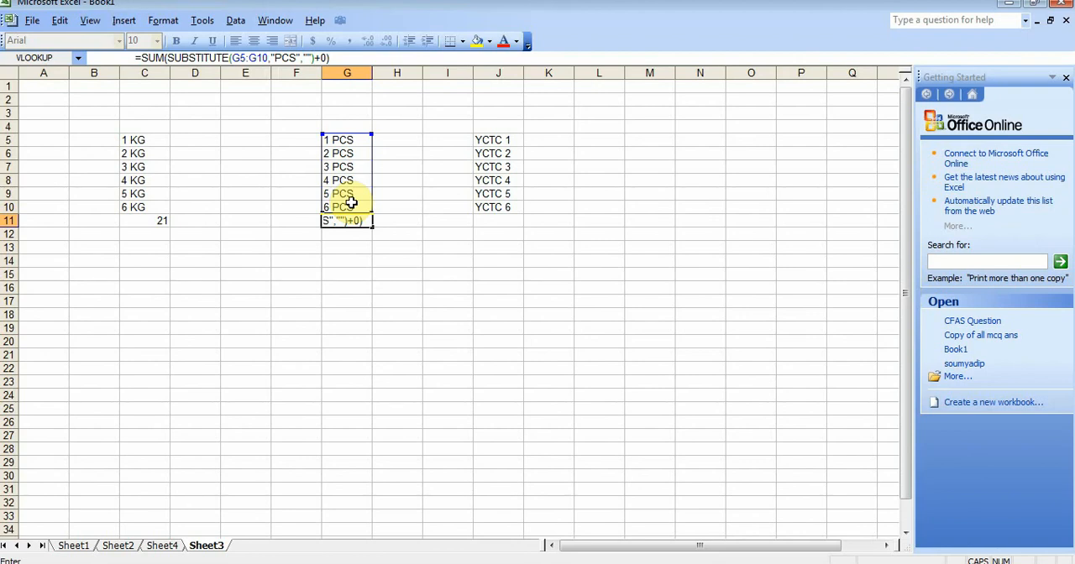
key(ctrl+shift+Return)
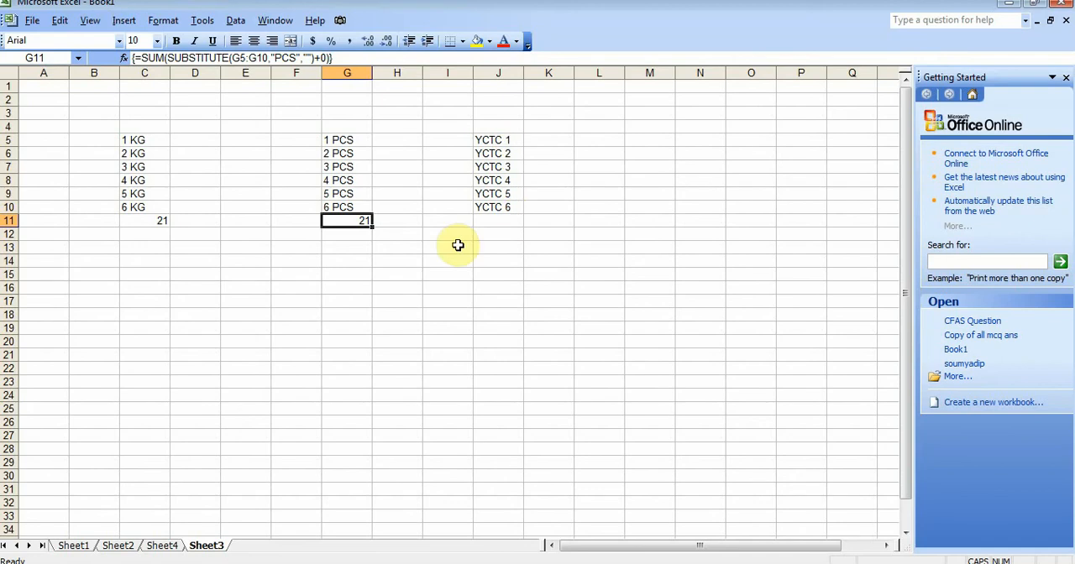
Begin a formula in J11 that nests SUBSTITUTE inside SUM, with J5:J10 as the text argument.
click(499, 222)
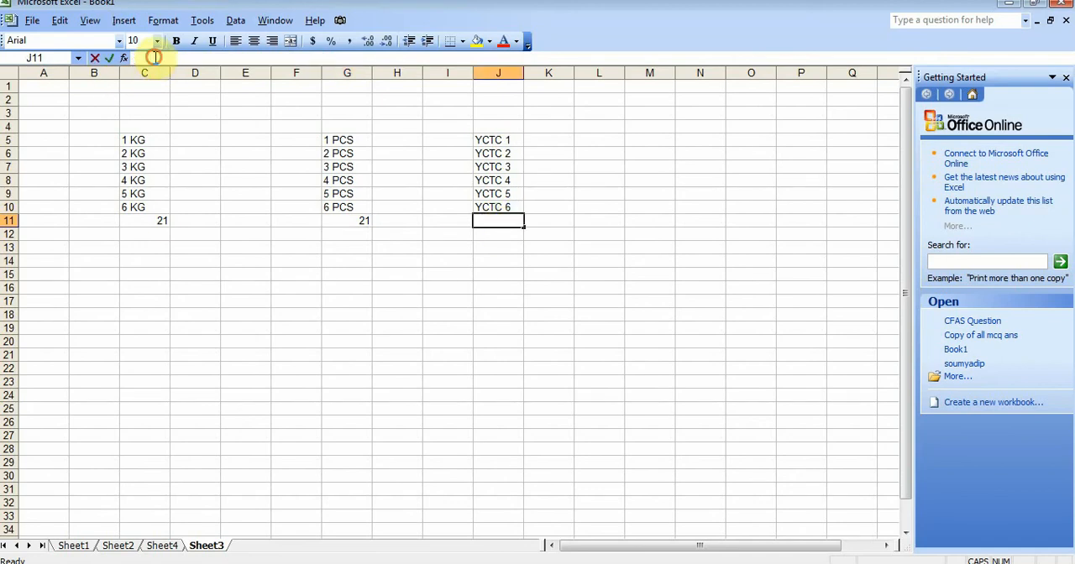
text(=S)
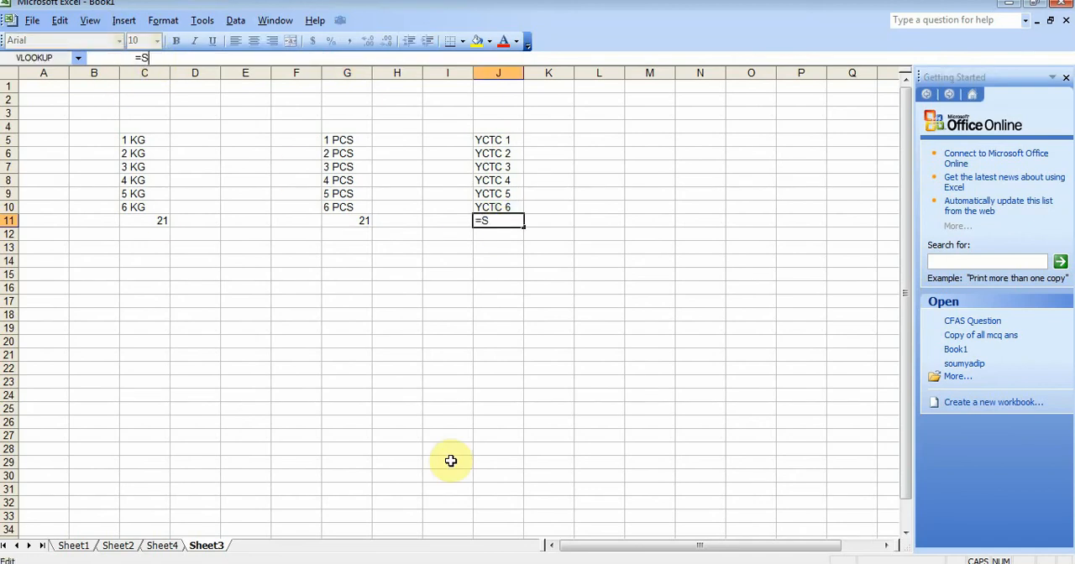
text(UM()
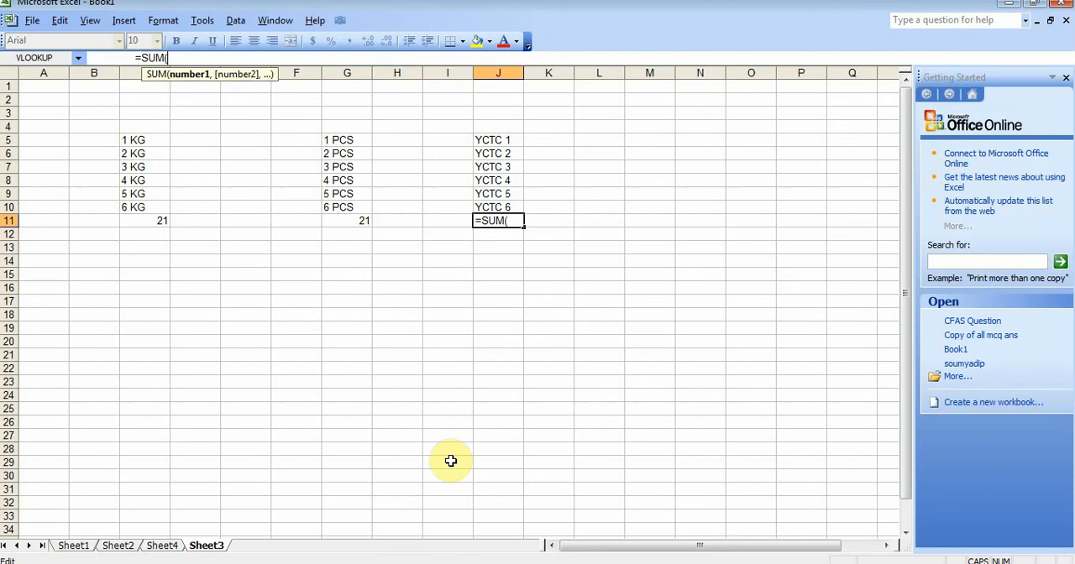
text(SUBSTITUTE)
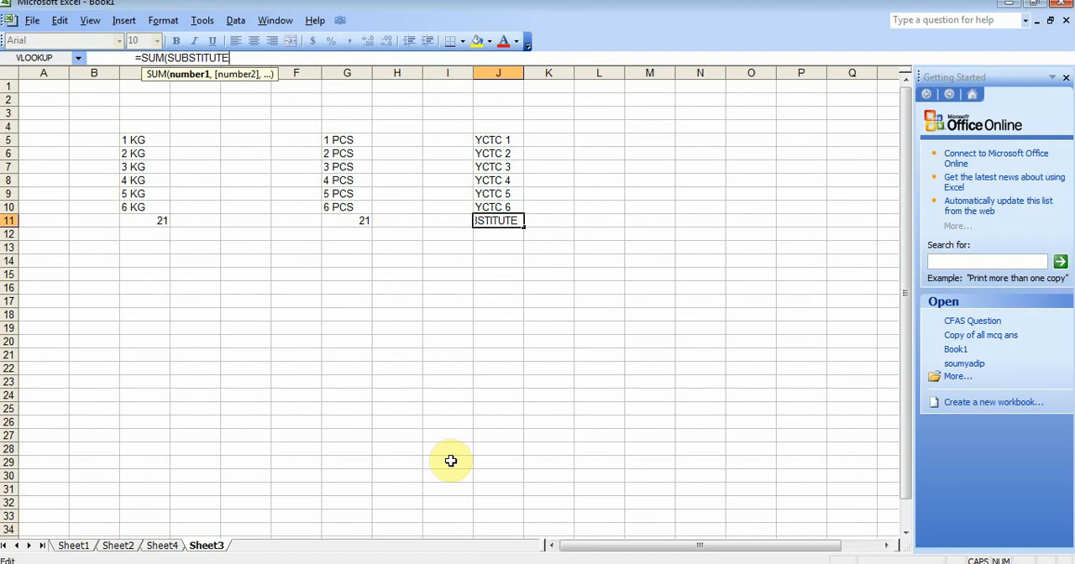
text(()
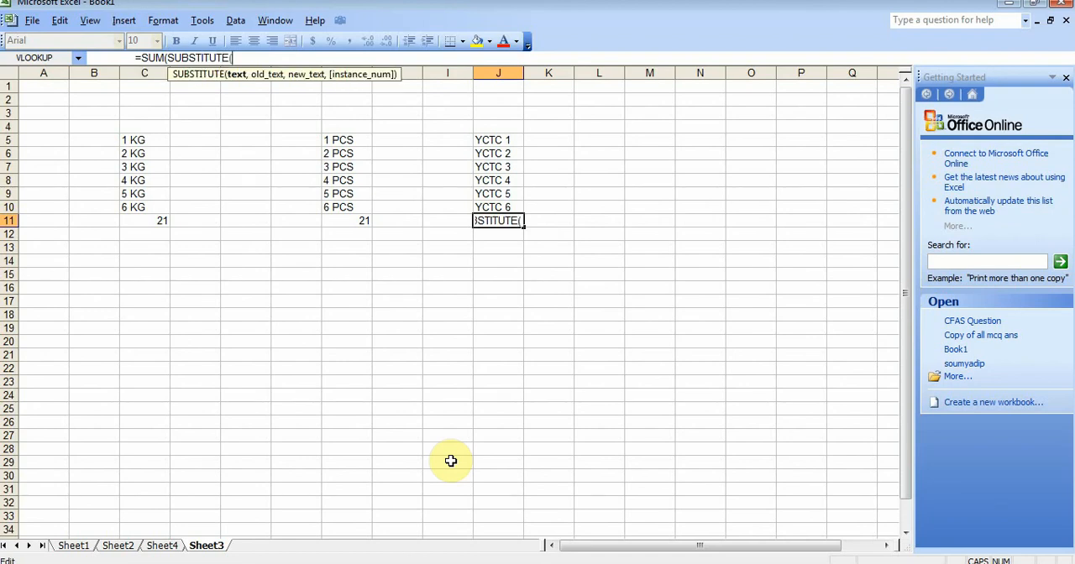
drag(501, 138, 506, 201)
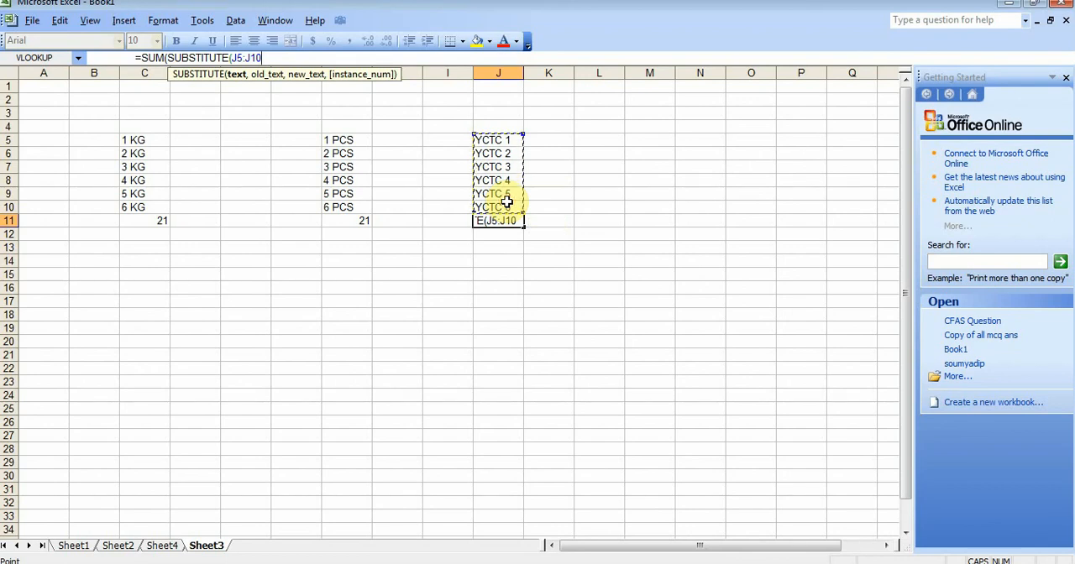
Complete the J11 formula by replacing "YCTC" with "" and adding +0 inside SUM, and enter it as an array formula.
text(,)
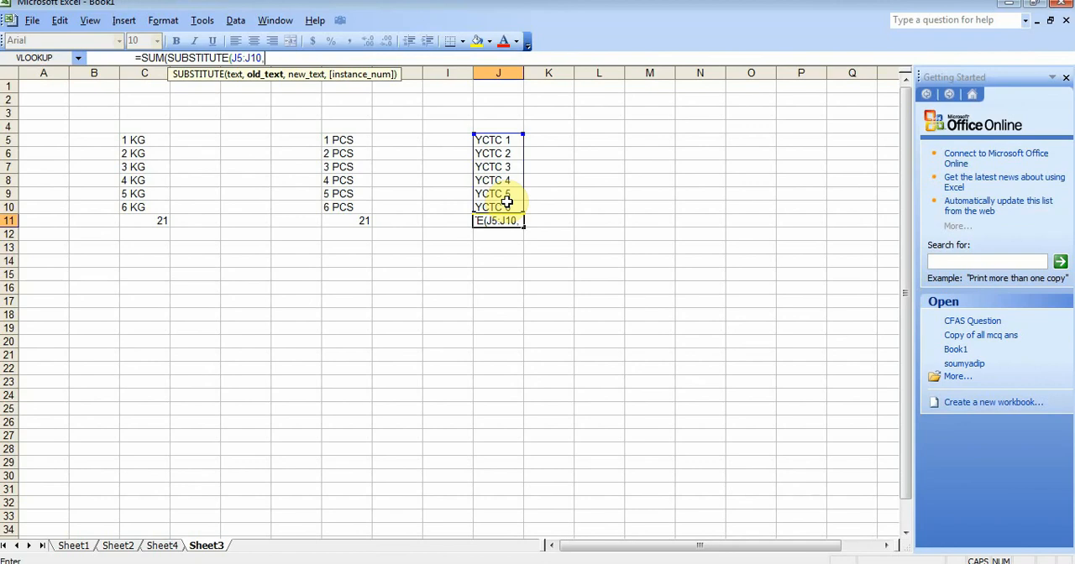
text("YCTC",)
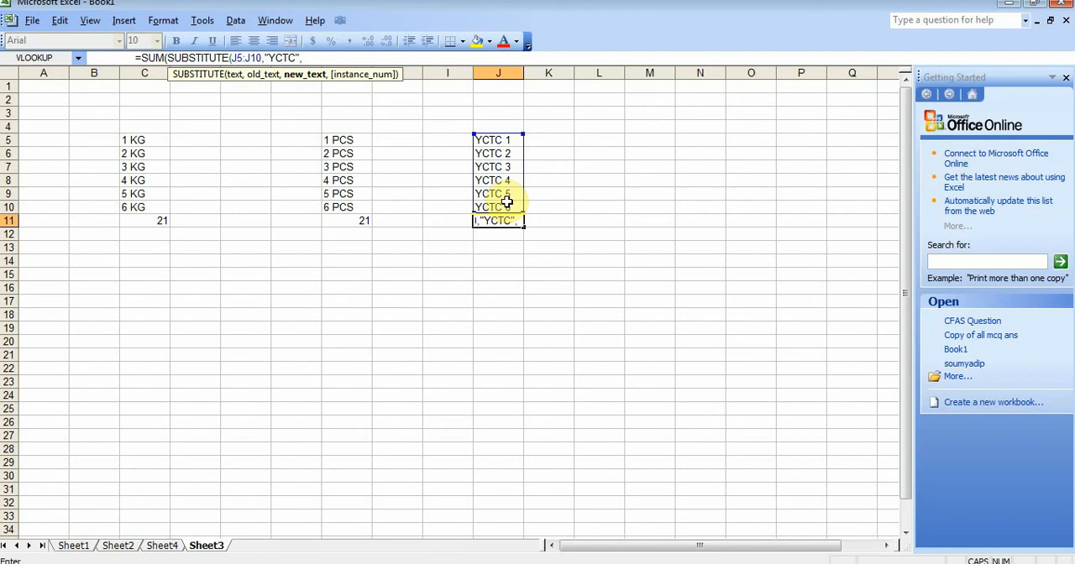
text(")
text(")
text())
text()+0)
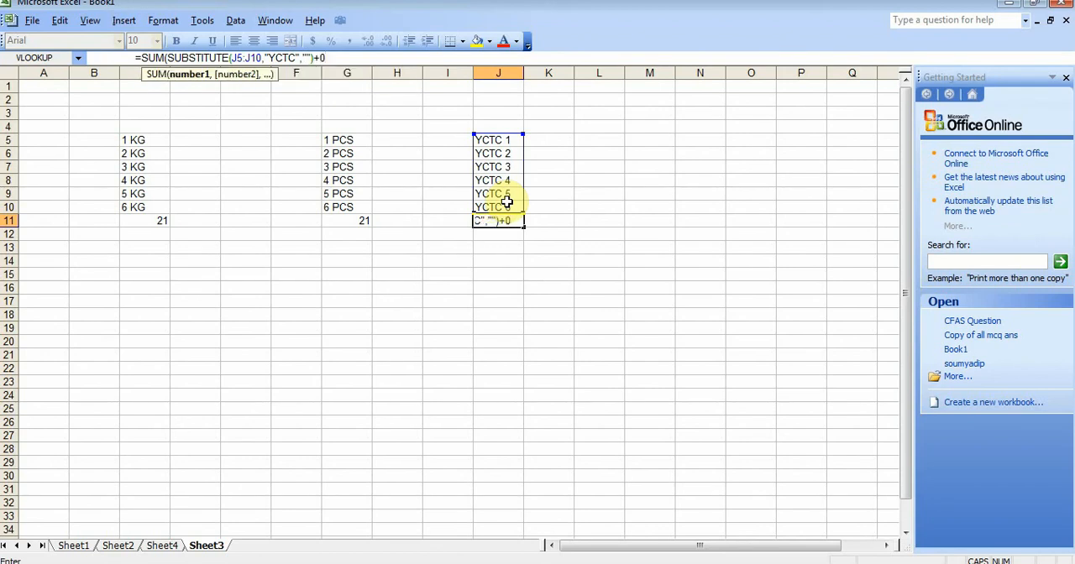
text())
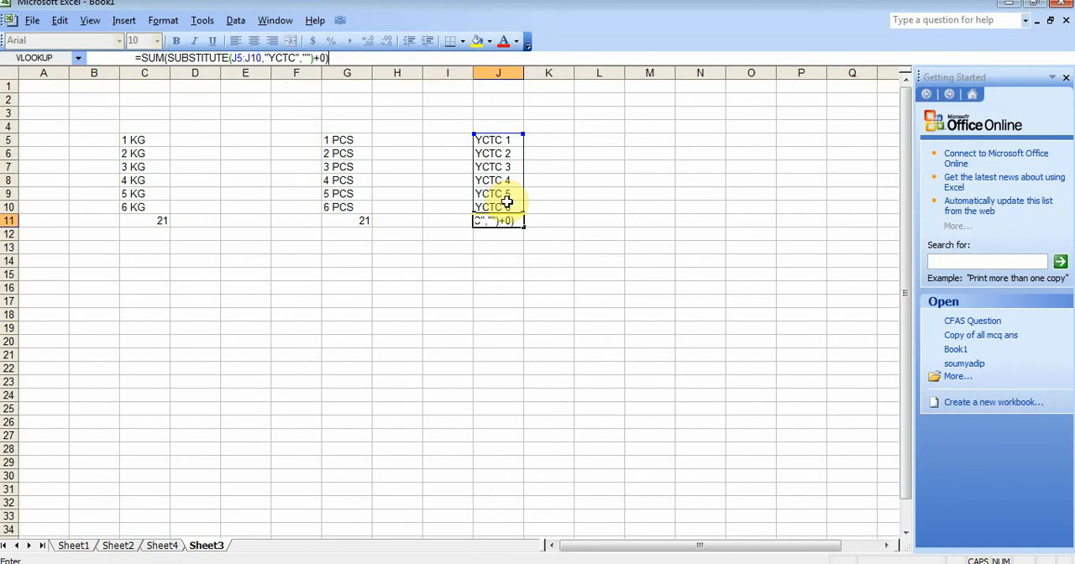
key(ctrl+shift+Return)
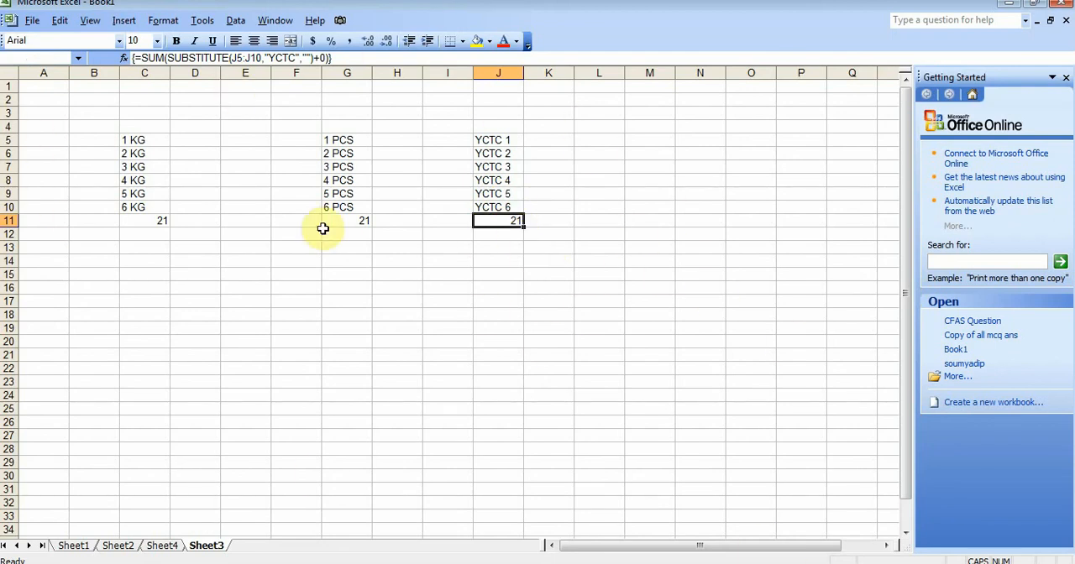
click(592, 340)
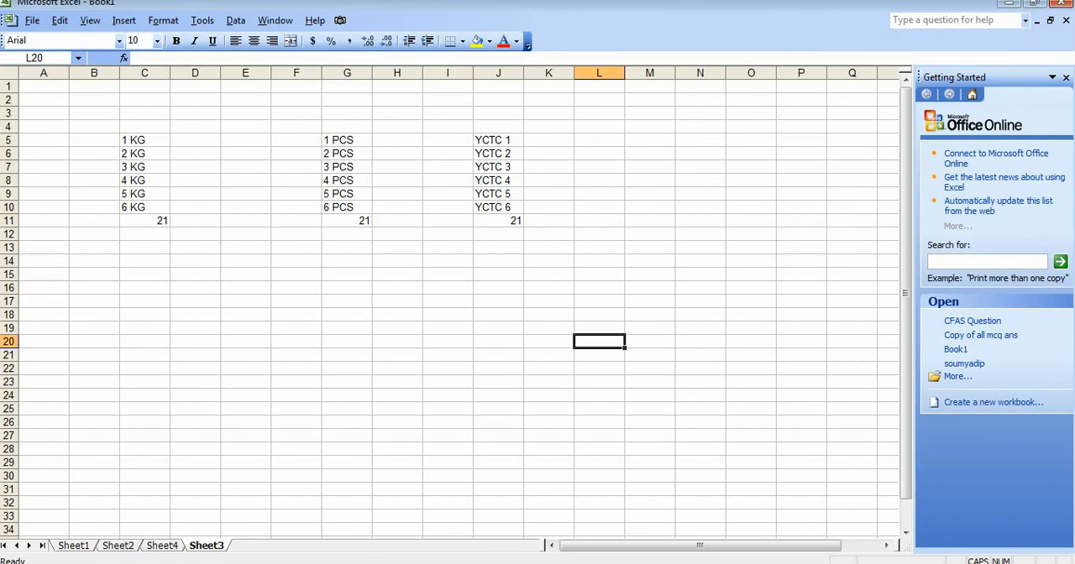
click(939, 562)
click(942, 517)
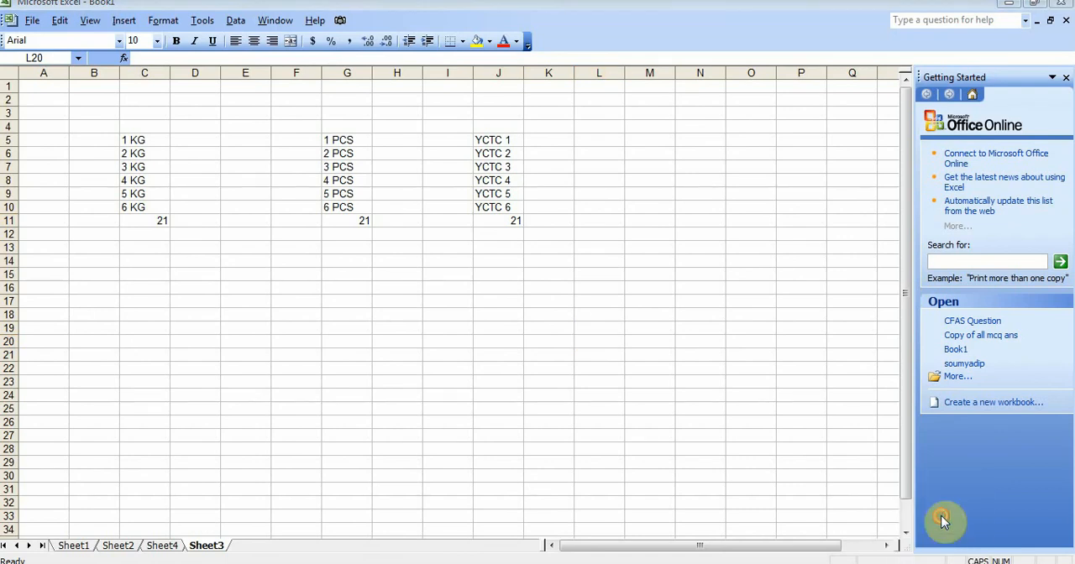